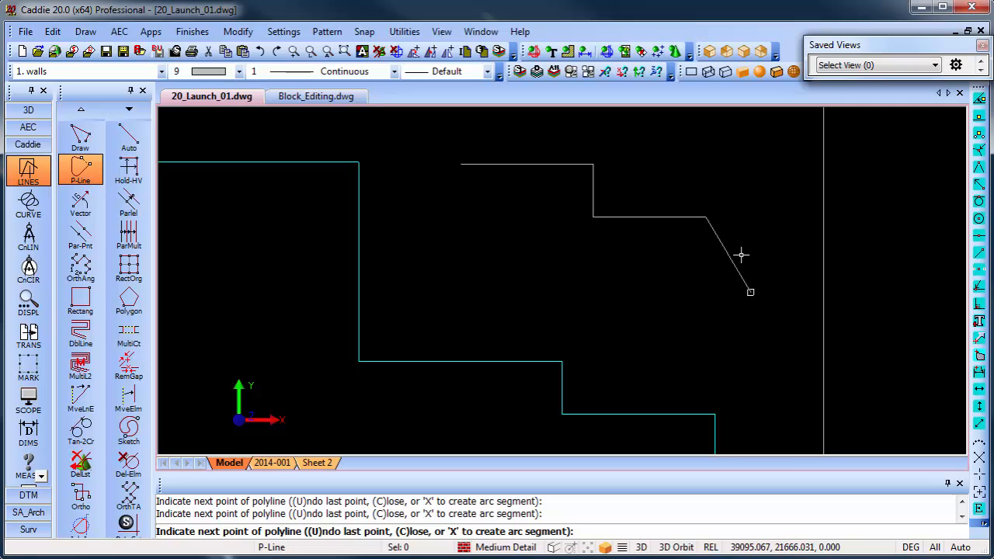
- Undo the last two points of the polyline, back to the lower end of its first vertical segment
scroll(732, 264, "up", 3)
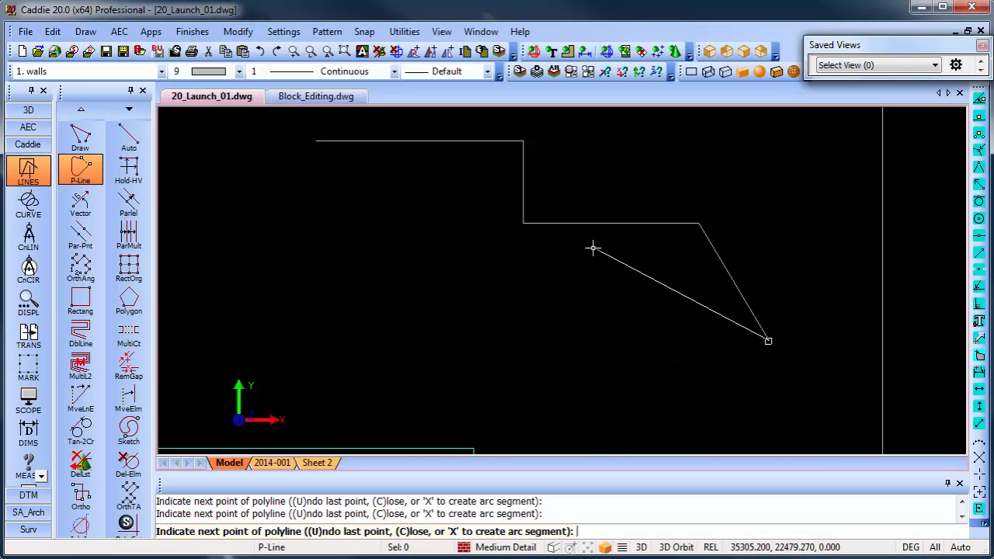
scroll(619, 340, "up", 1)
key("u")
scroll(621, 339, "down", 2)
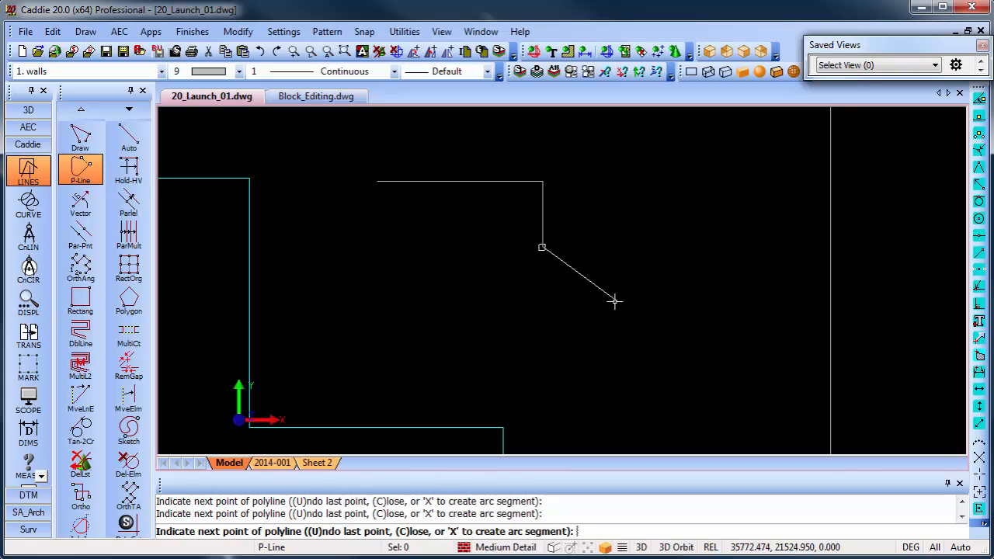
- Continue the polyline in steps down to the right and back along the base, undoing the skewed point picked after the base
left_click(616, 249)
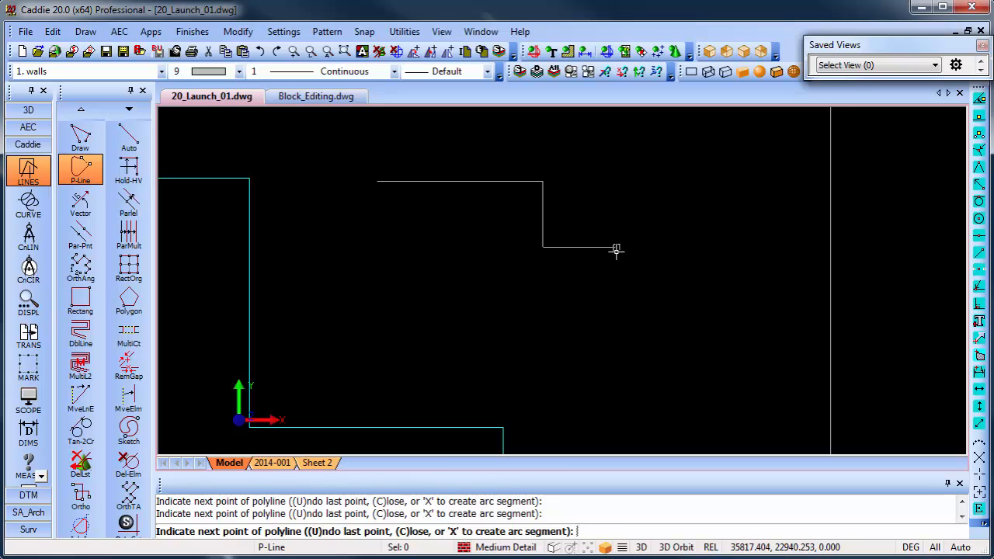
left_click(616, 329)
left_click(691, 330)
left_click(693, 374)
left_click(433, 371)
left_click(453, 274)
key("u")
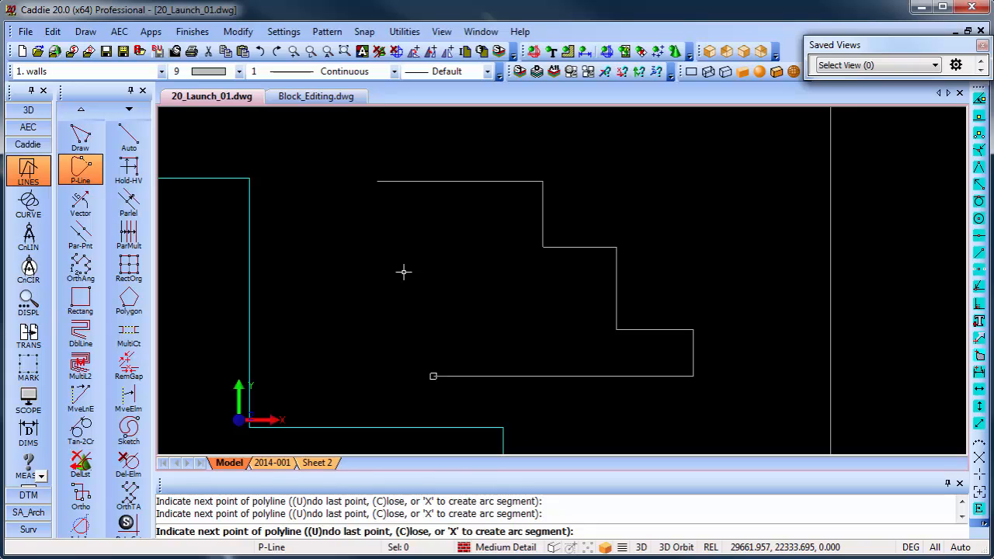
- Add a vertical, a short horizontal and a slanted segment on the polyline's left side, and end it open
left_click(436, 278)
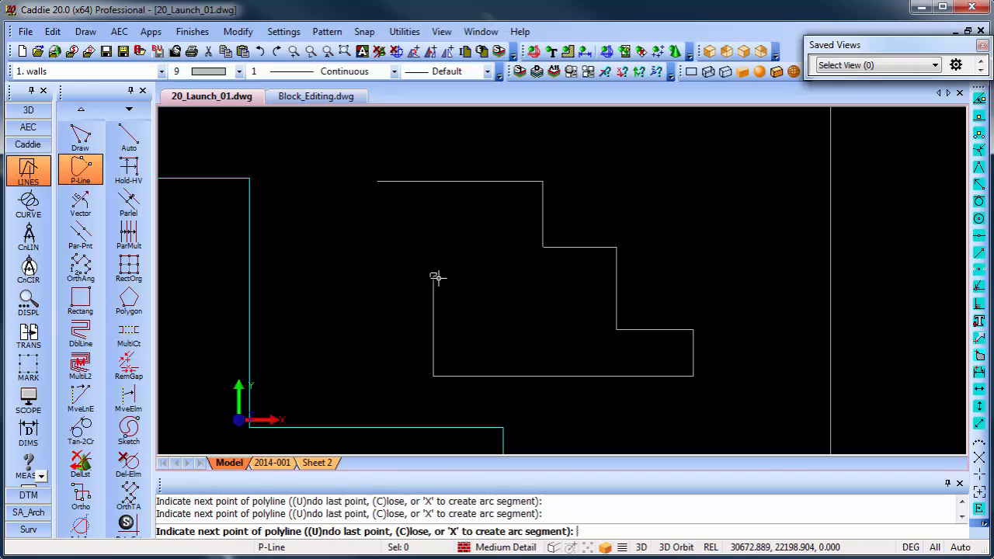
left_click(375, 276)
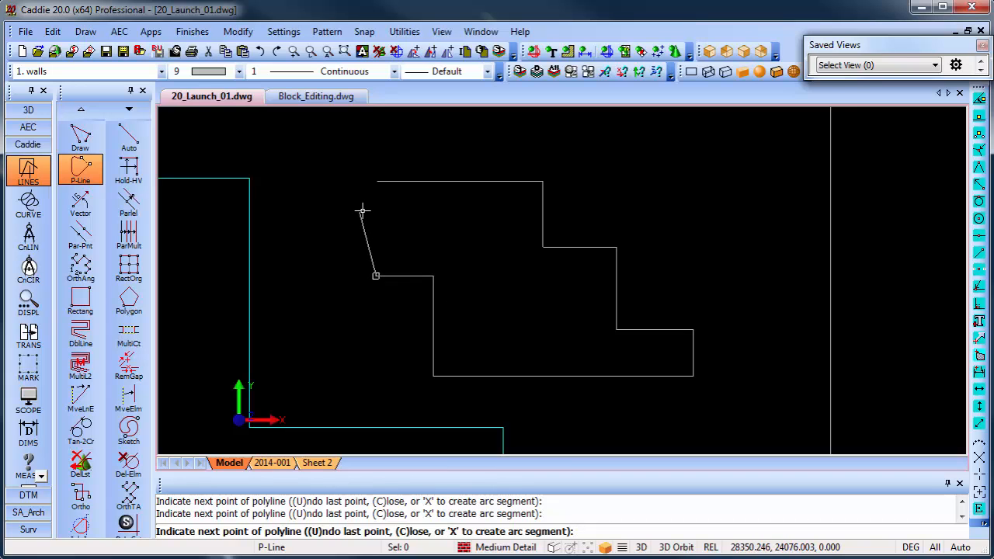
left_click(360, 220)
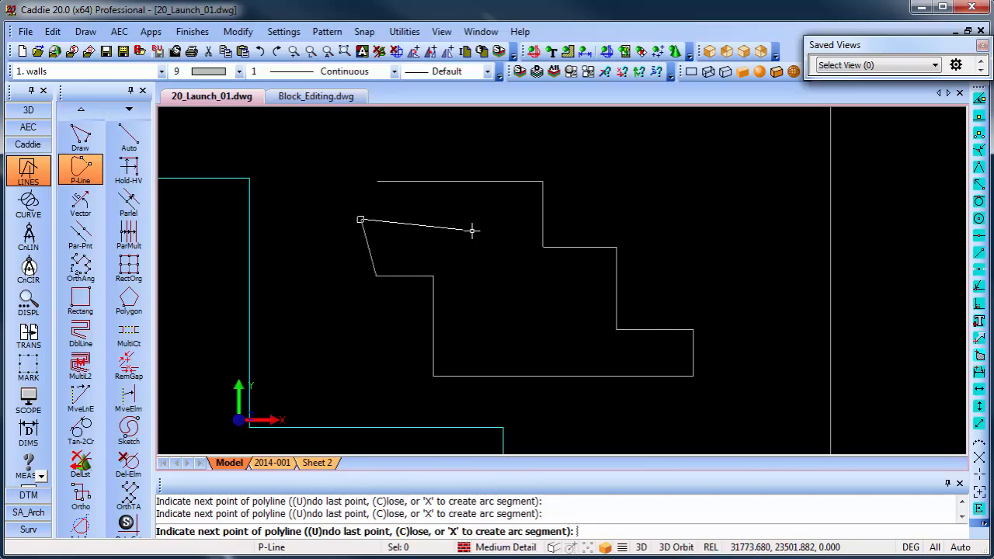
right_click(509, 215)
left_click(564, 291)
middle_click_drag(536, 283, 601, 264)
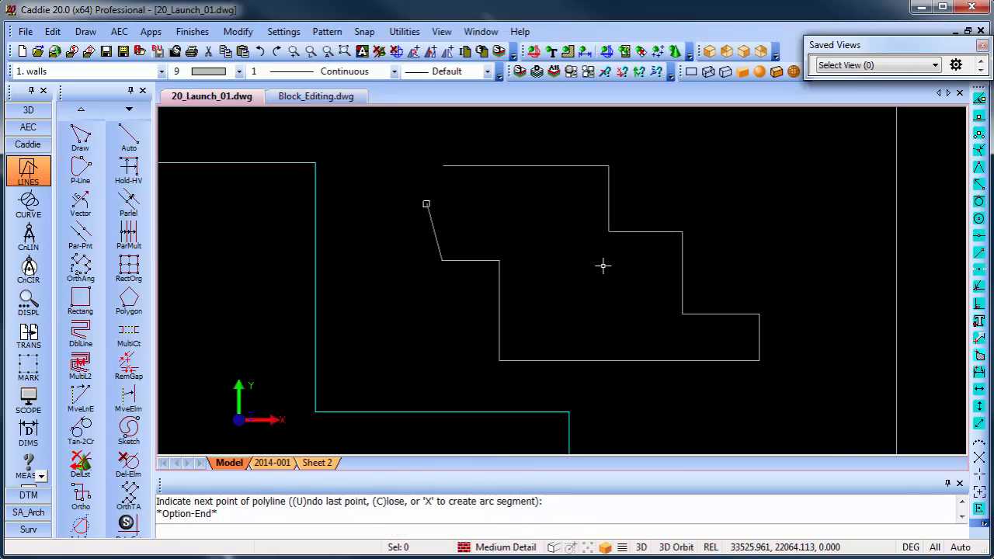
- Start an associative hatch and pick the first three corners along the top of the cyan building outline
scroll(603, 262, "down", 2)
scroll(604, 264, "down", 1)
mouse_move(561, 322)
middle_mouse_down()
mouse_move(548, 240)
mouse_move(559, 257)
middle_mouse_up()
middle_click_drag(428, 244, 419, 236)
scroll(42, 284, "down", 8)
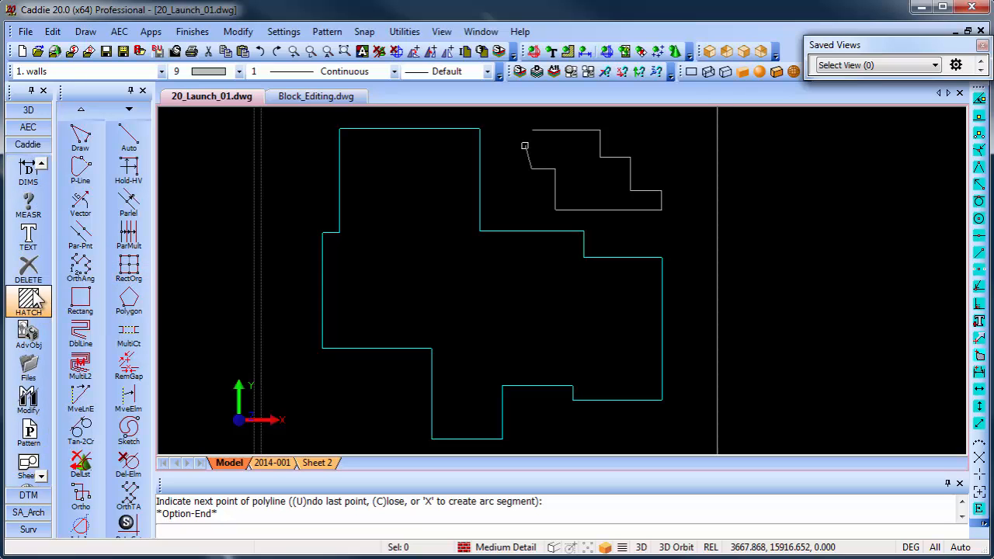
left_click(28, 300)
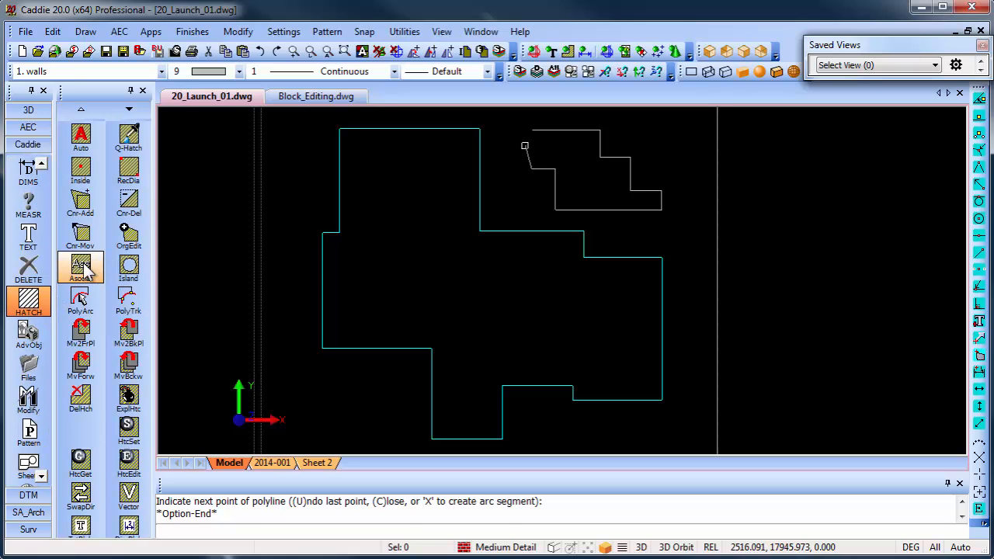
left_click(82, 268)
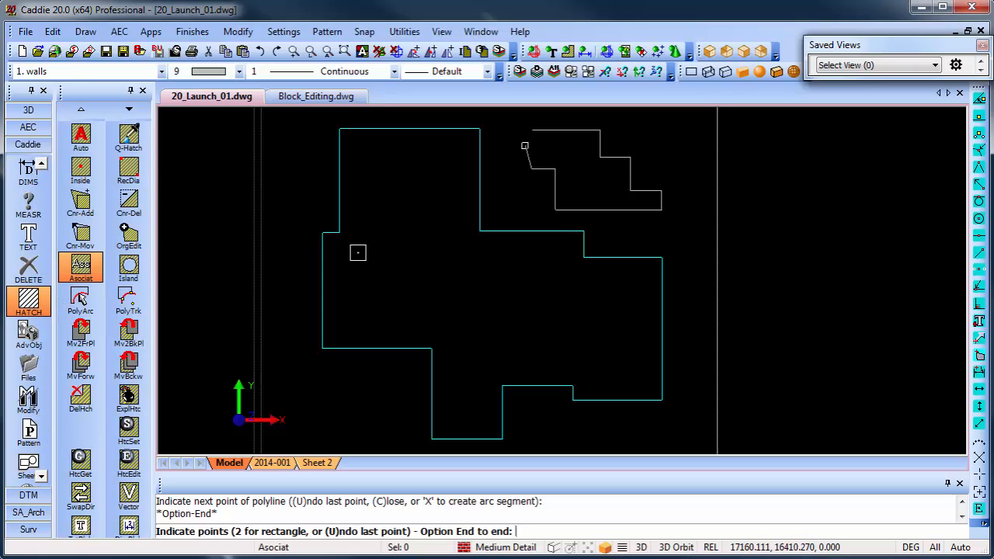
left_click(339, 128)
left_click(475, 130)
left_click(481, 227)
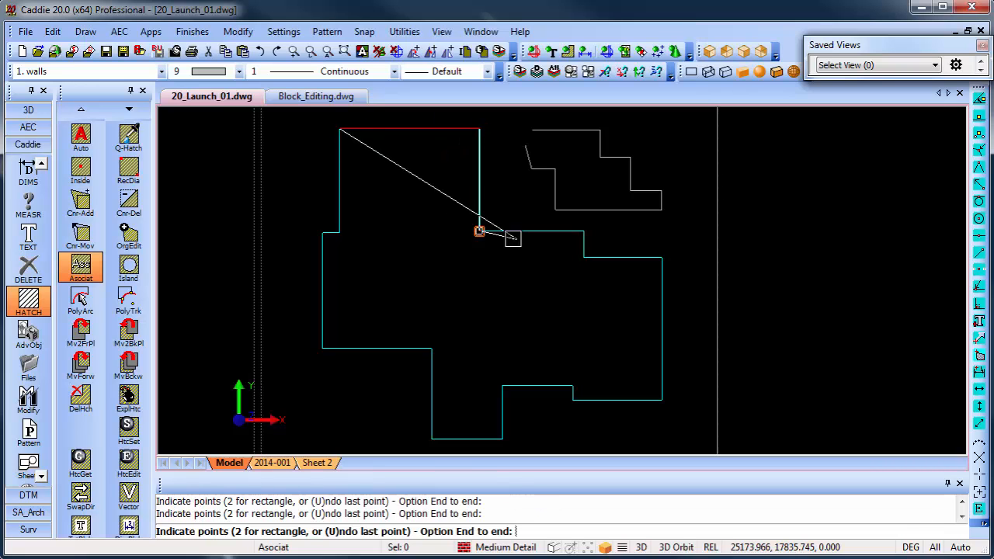
- Pick a hatch point that skips the outer corner of the upper-right step, and undo it
scroll(582, 258, "up", 2)
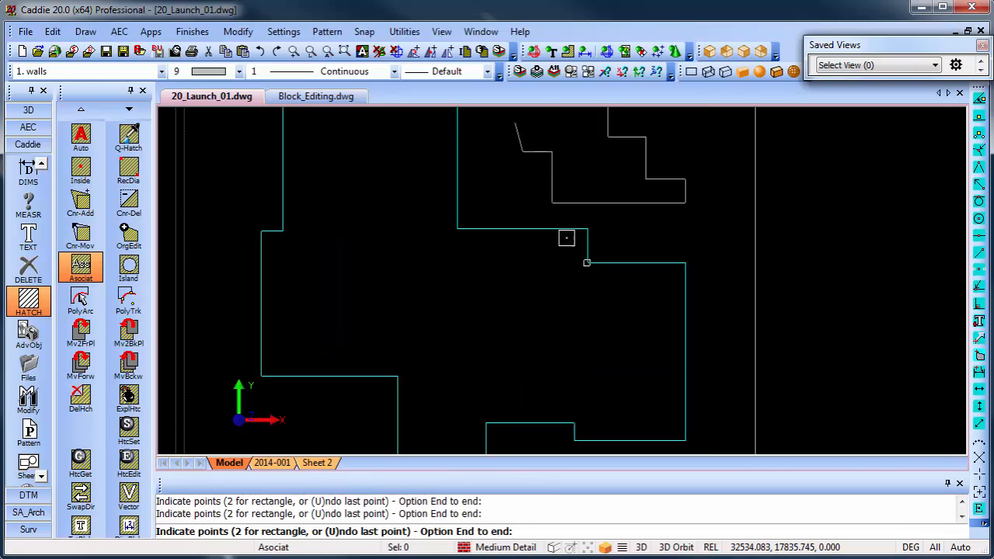
left_click(598, 277)
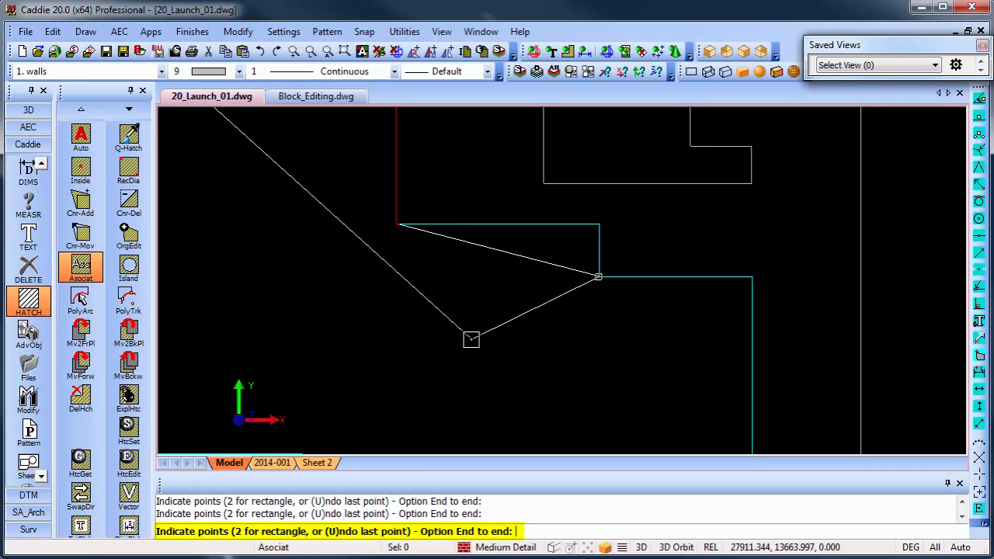
key("u")
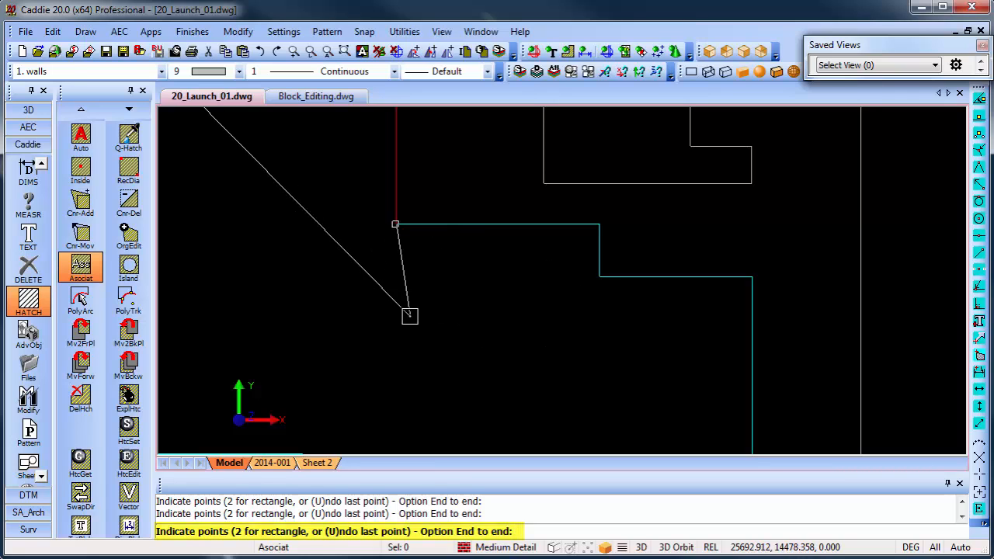
key("u")
- Add the right-side corners of the cyan outline to the hatch boundary, undoing the diagonal pick that skips a corner
left_click(599, 275)
middle_click_drag(676, 339, 603, 258)
scroll(603, 258, "down", 2)
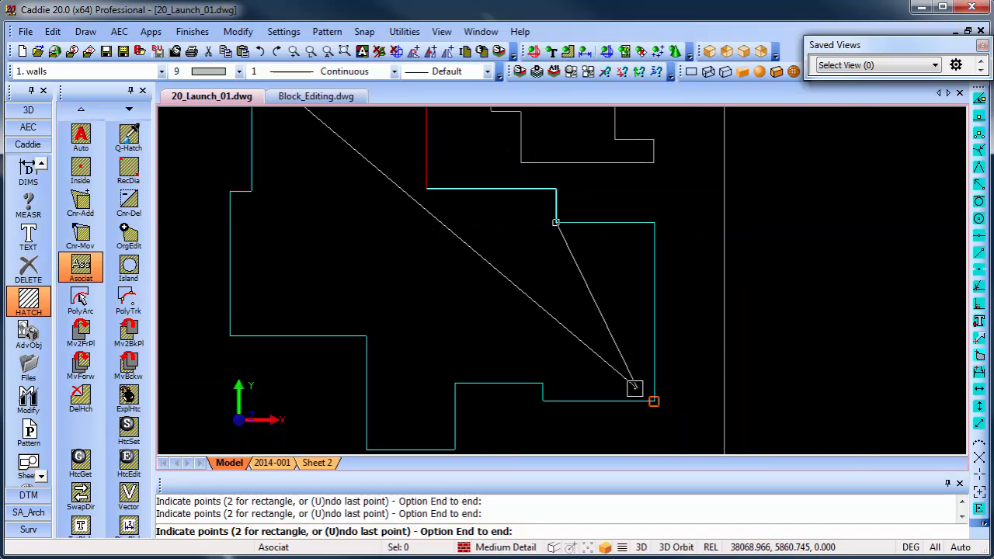
left_click(653, 401)
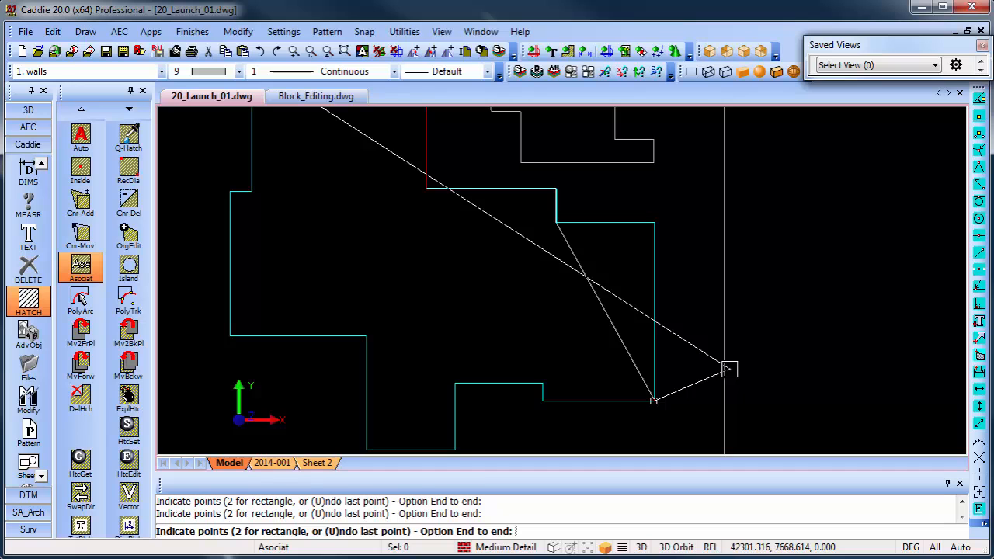
key("u")
left_click(655, 226)
left_click(654, 401)
- Add the corners along the lower edges of the cyan outline to the hatch boundary, up to the far-left lower corner
left_click(542, 401)
left_click(543, 383)
left_click(457, 382)
left_click(455, 448)
left_click(364, 447)
left_click(365, 337)
left_click(230, 336)
- Add the remaining left-side corners, complete the hatch boundary and exit without defining any islands
middle_click_drag(294, 253, 323, 369)
left_click(259, 307)
right_click(365, 269)
left_click(410, 340)
mouse_move(558, 334)
middle_mouse_down()
mouse_move(615, 246)
mouse_move(616, 255)
middle_mouse_up()
scroll(572, 290, "down", 1)
middle_click_drag(588, 297, 555, 291)
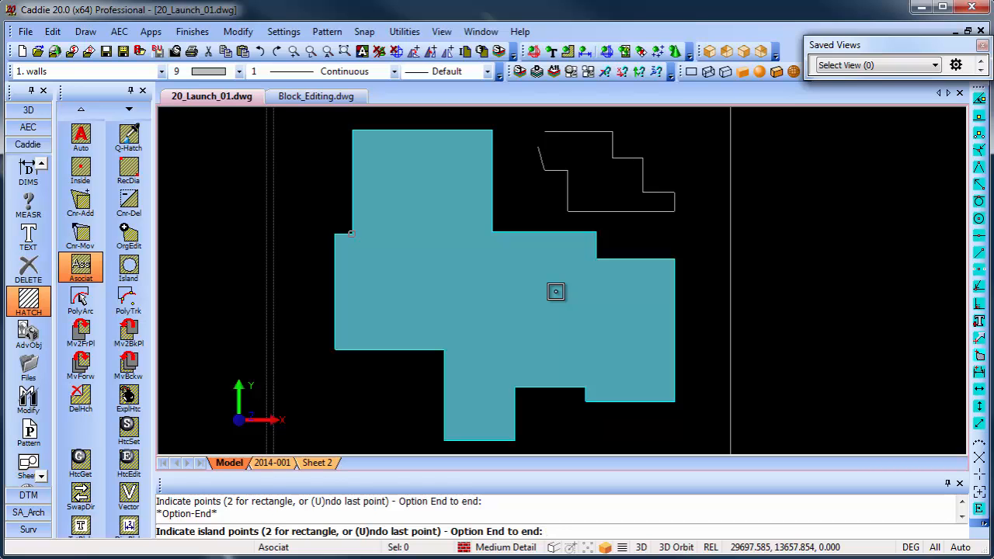
scroll(570, 336, "up", 2)
key("Escape")
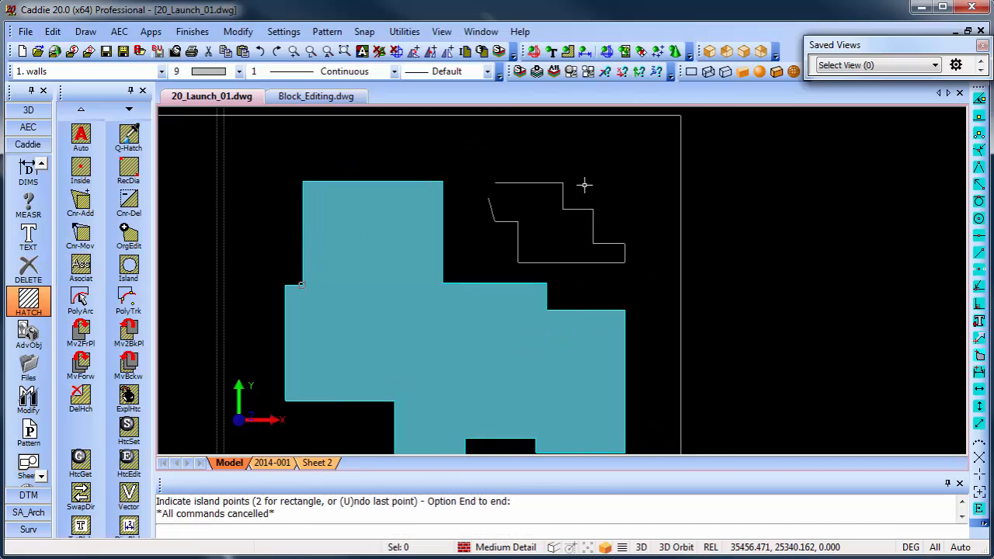
- Select the white stepped polyline and stretch its upper-right vertical segment to the right by its midpoint node
scroll(565, 204, "up", 3)
middle_click_drag(564, 227, 536, 206)
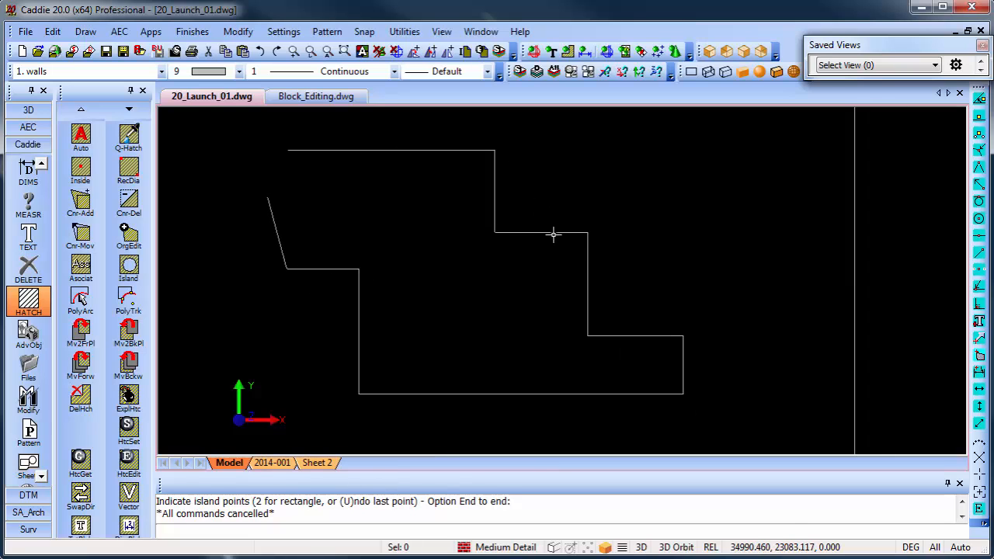
left_click(494, 187)
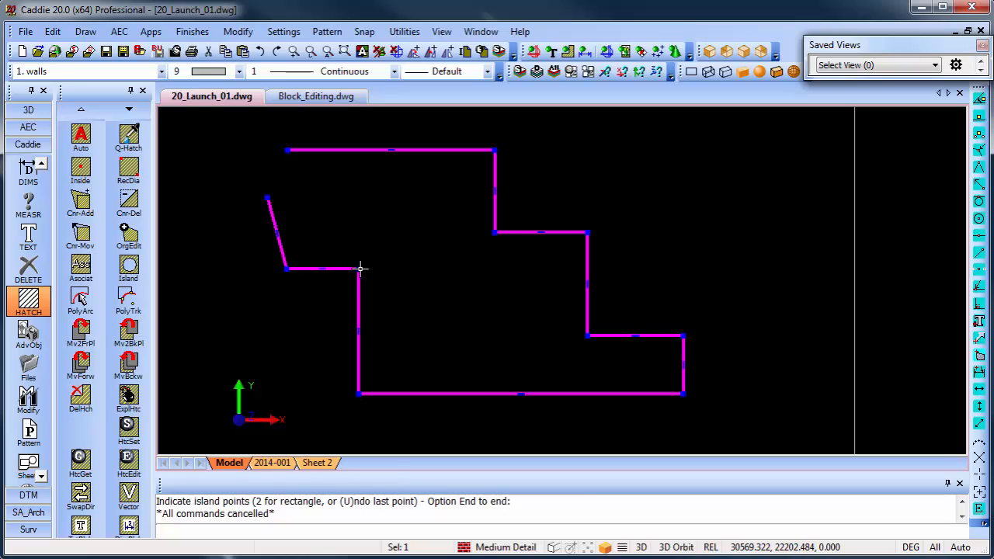
middle_click_drag(627, 242, 641, 241)
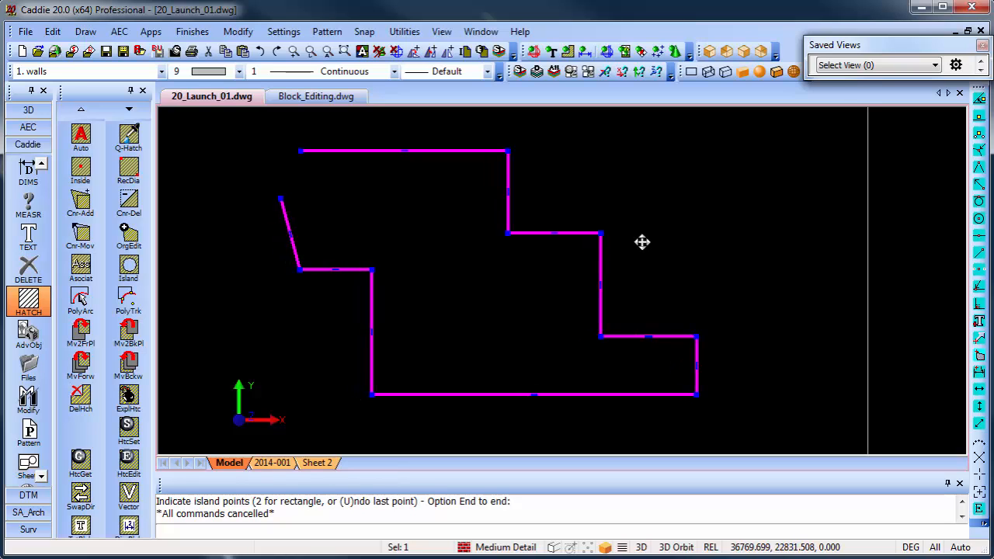
middle_click_drag(585, 211, 603, 212)
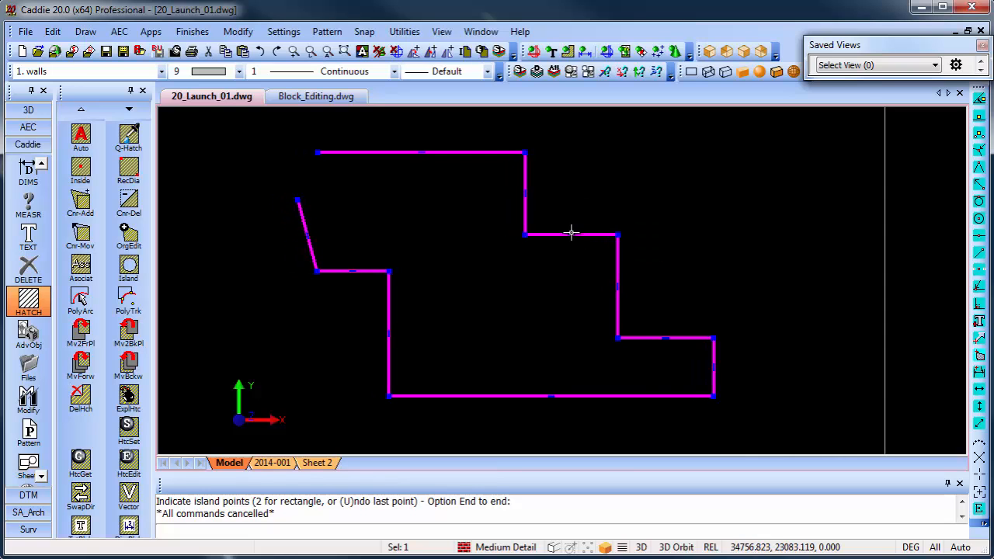
left_click(527, 191)
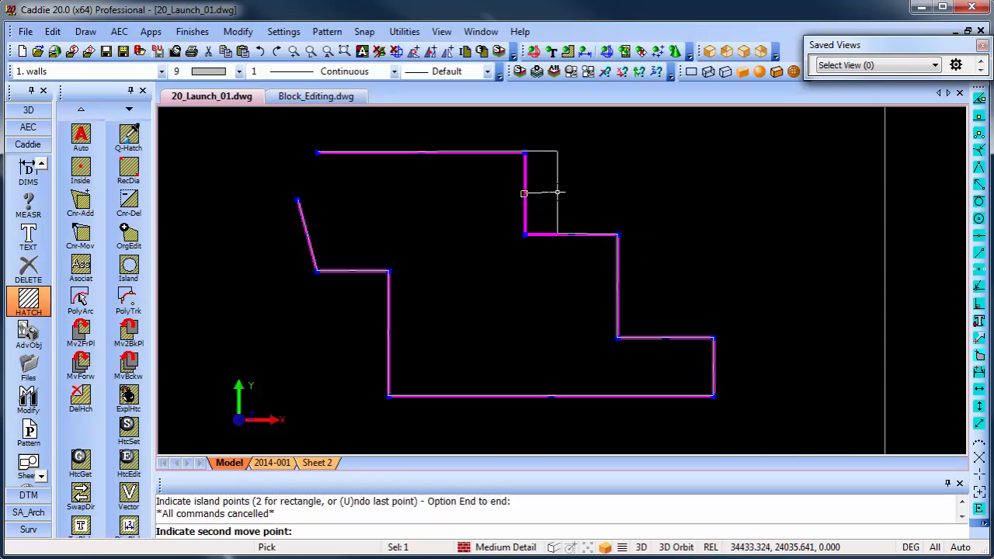
left_click(552, 193)
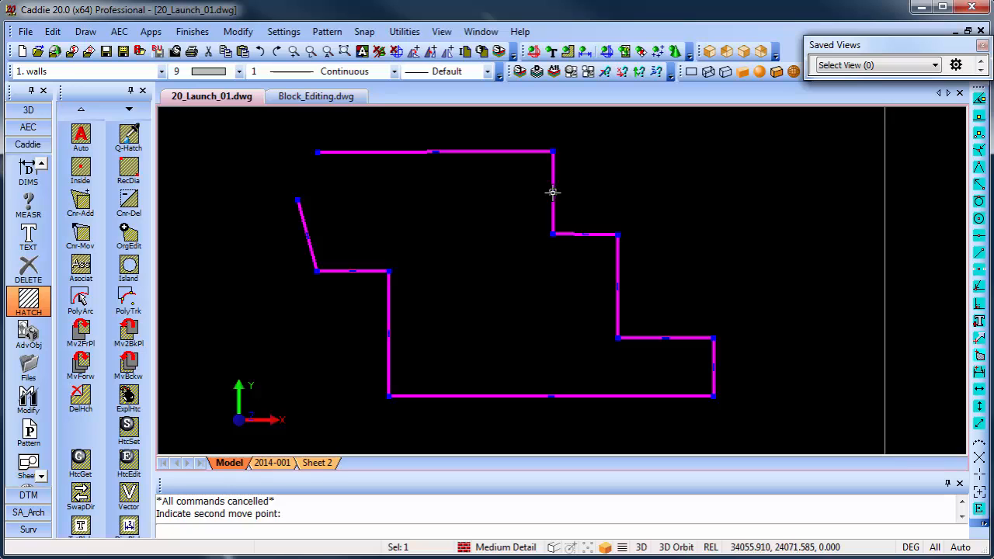
- Move the polyline's top horizontal segment down by its midpoint node and back up above its starting position
left_click(436, 153)
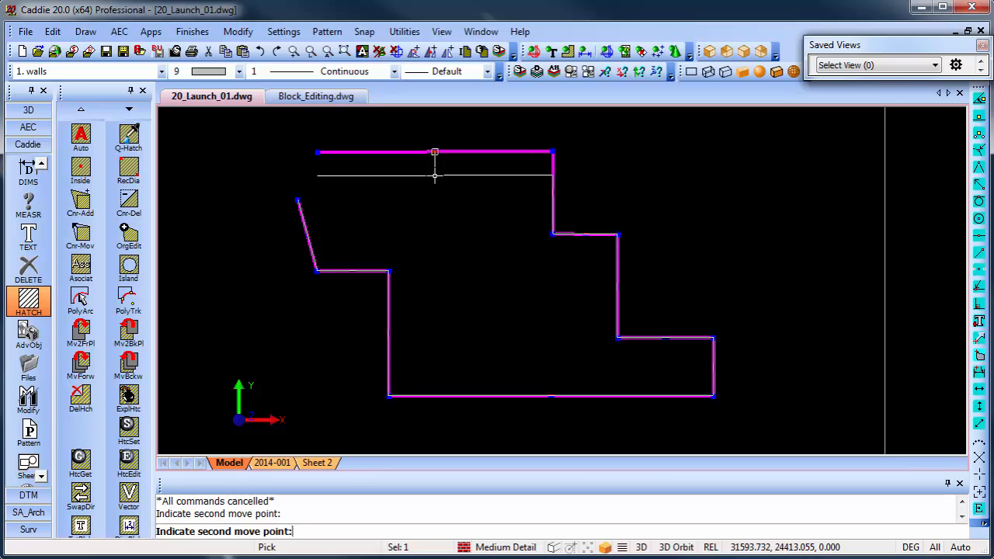
left_click(435, 176)
mouse_move(648, 225)
middle_mouse_down()
mouse_move(613, 239)
mouse_move(613, 260)
middle_mouse_up()
left_click(399, 211)
left_click(399, 166)
- Convert the short vertical segment at the polyline's lower-right end into an arc
middle_click_drag(666, 245, 693, 224)
mouse_move(743, 253)
middle_mouse_down()
mouse_move(720, 254)
mouse_move(704, 238)
mouse_move(779, 207)
mouse_move(676, 238)
middle_mouse_up()
scroll(657, 311, "up", 3)
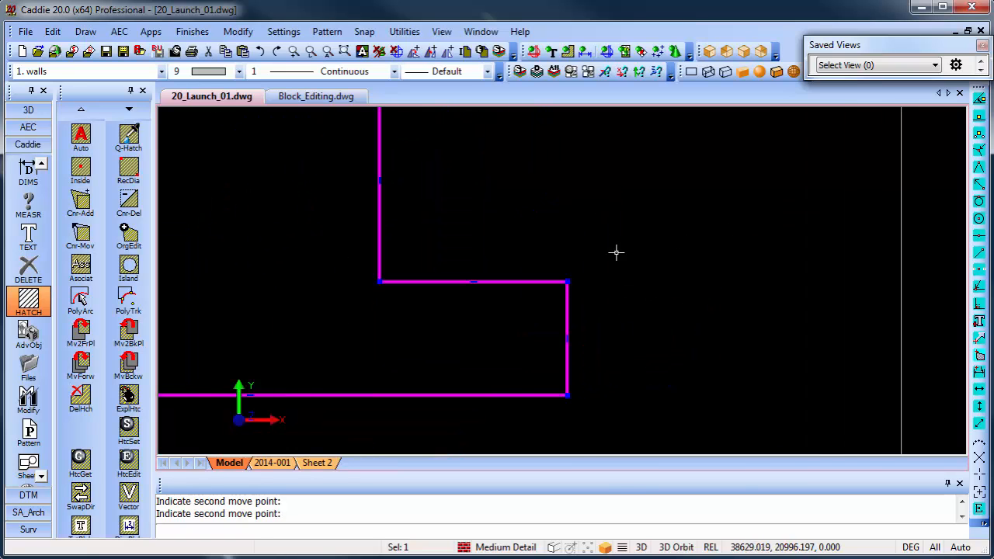
right_click(593, 164)
mouse_move(658, 365)
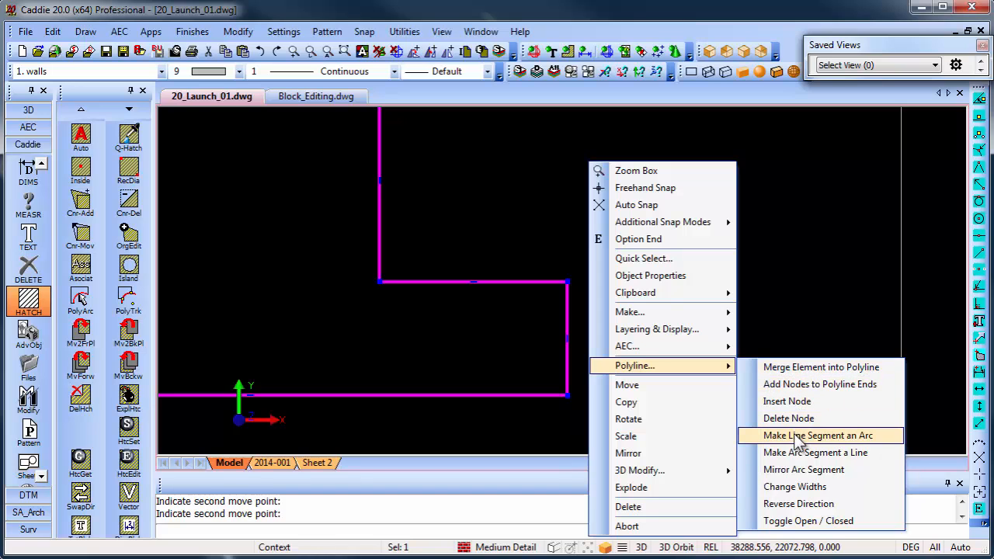
left_click(834, 442)
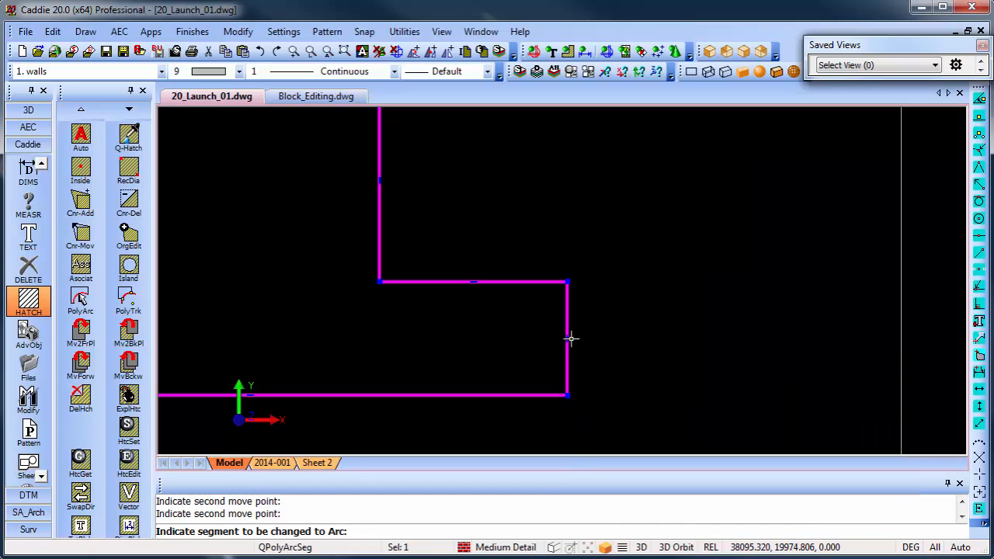
left_click(571, 337)
left_click(629, 341)
key("Escape")
- Flip the arc segment's bulge back and forth by its midpoint node, leaving it curving outward
left_click(504, 338)
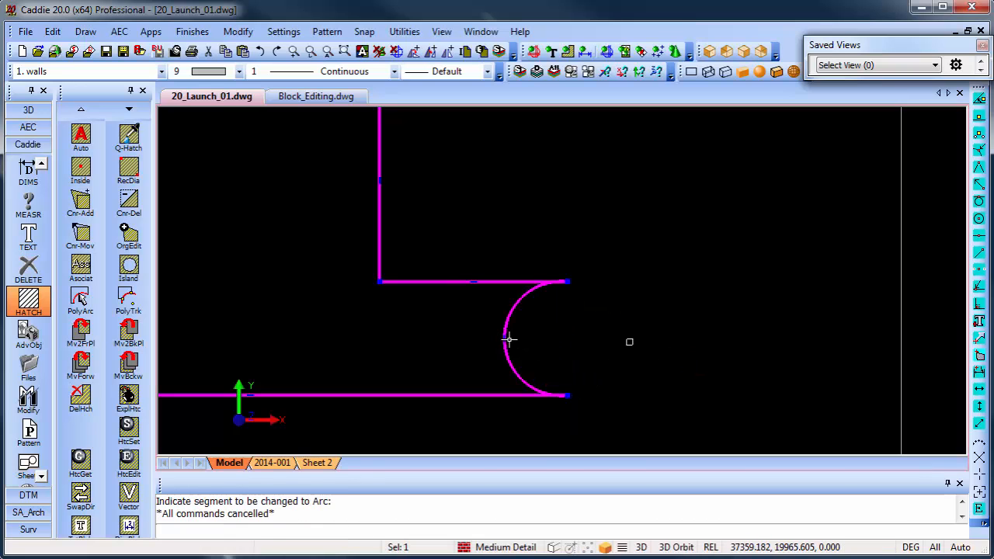
left_click(507, 337)
left_click(623, 335)
left_click(623, 336)
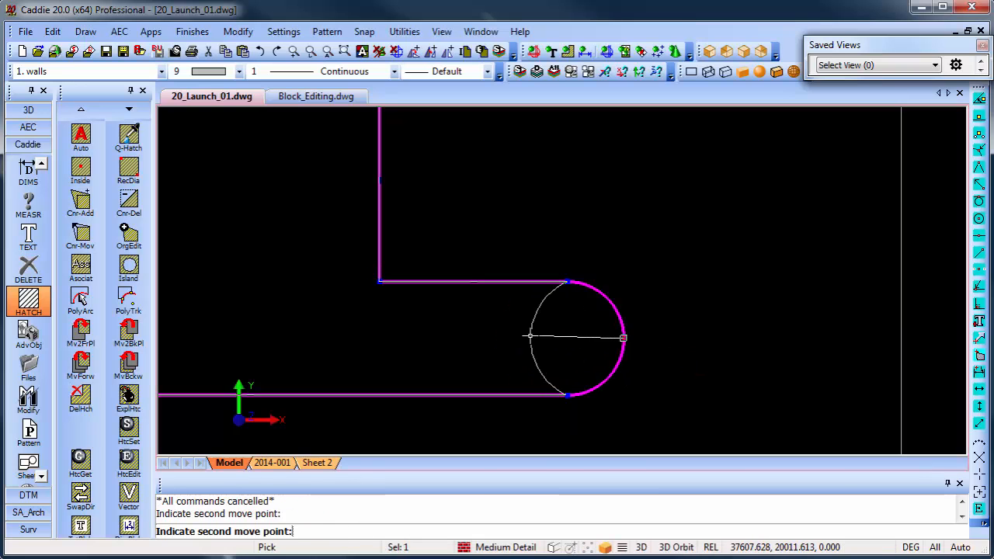
left_click(519, 334)
left_click(519, 338)
left_click(616, 338)
left_click(615, 338)
left_click(518, 342)
left_click(518, 342)
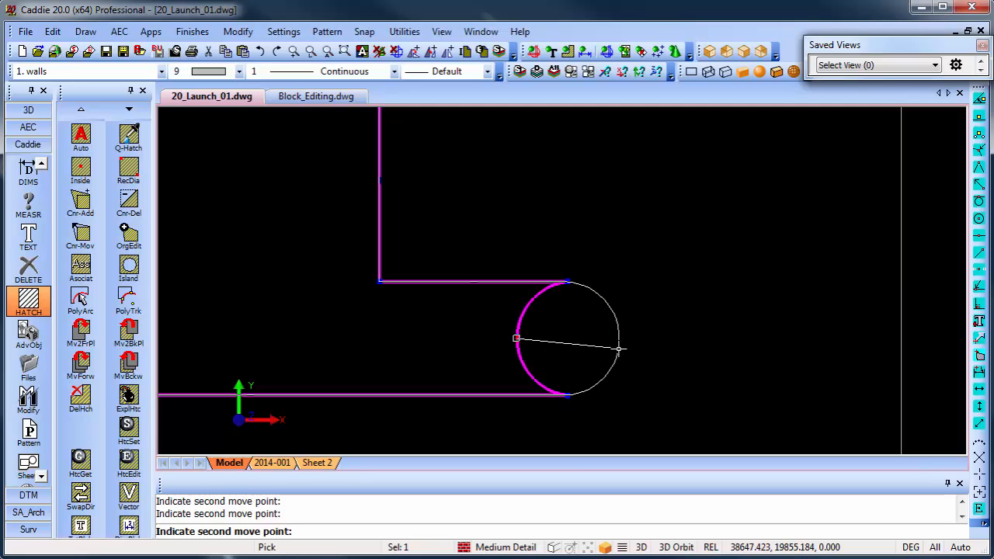
left_click(618, 348)
- Move the horizontal segment above the arc upward by its midpoint node
left_click(472, 283)
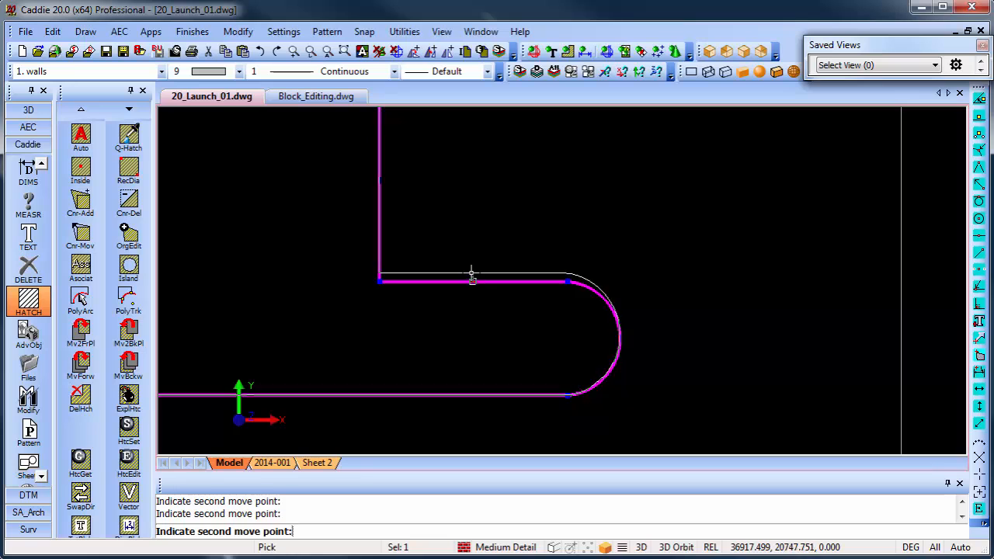
left_click(474, 220)
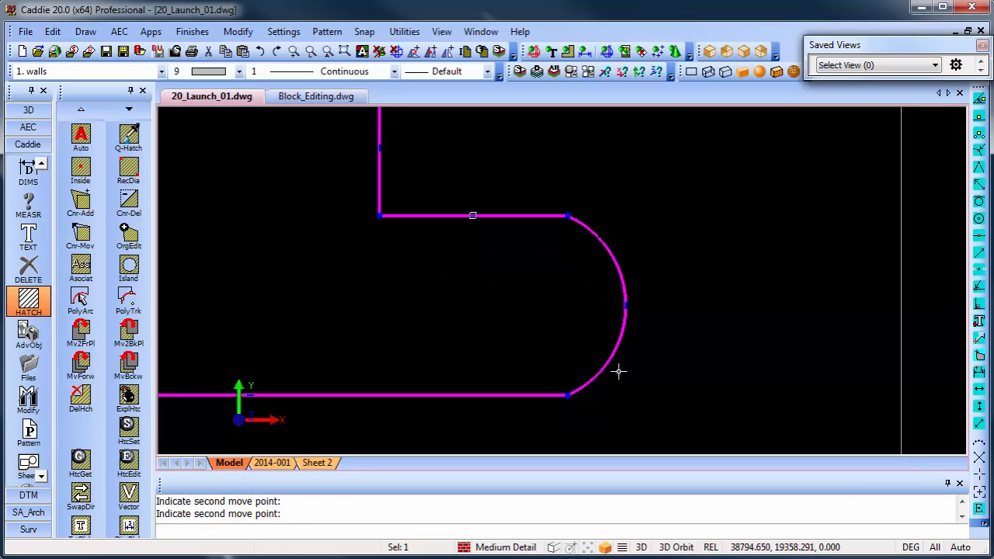
middle_click_drag(630, 295, 672, 310)
scroll(673, 310, "down", 2)
scroll(572, 264, "down", 1)
mouse_move(572, 264)
middle_mouse_down()
mouse_move(601, 280)
mouse_move(589, 296)
middle_mouse_up()
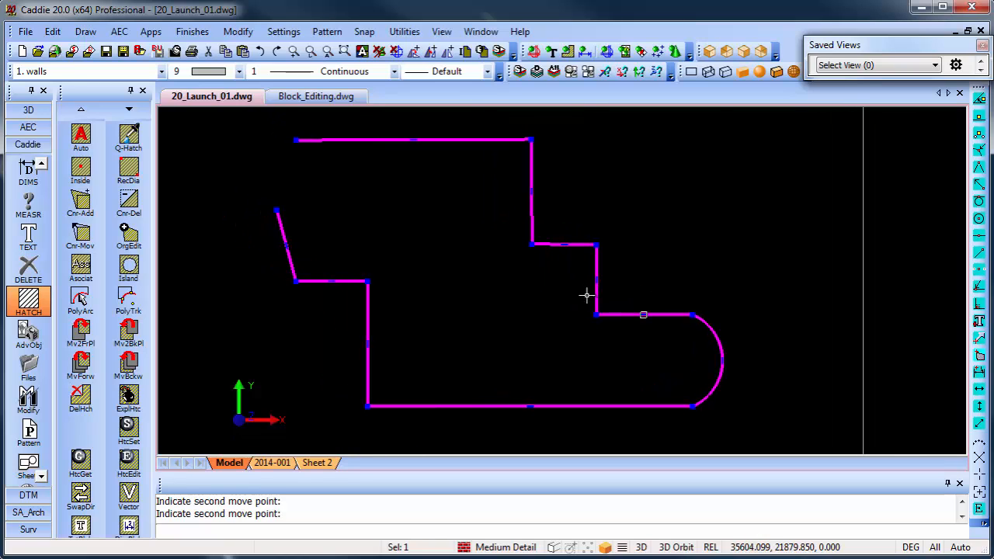